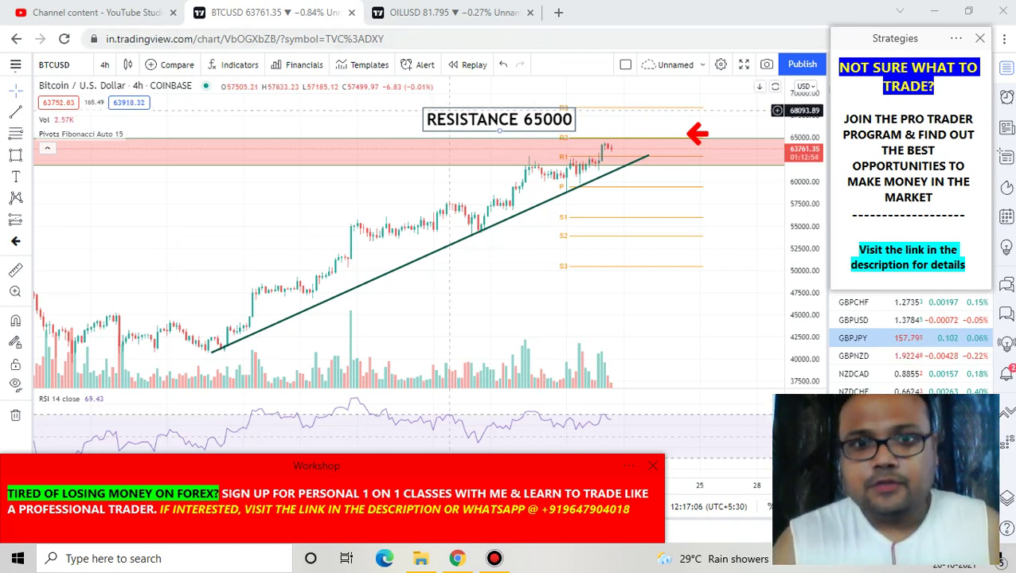
Step: Circle the uptrend below the resistance label with the red screen pen, then clear it
scroll(390, 149, "down", 2)
scroll(390, 149, "down", 1)
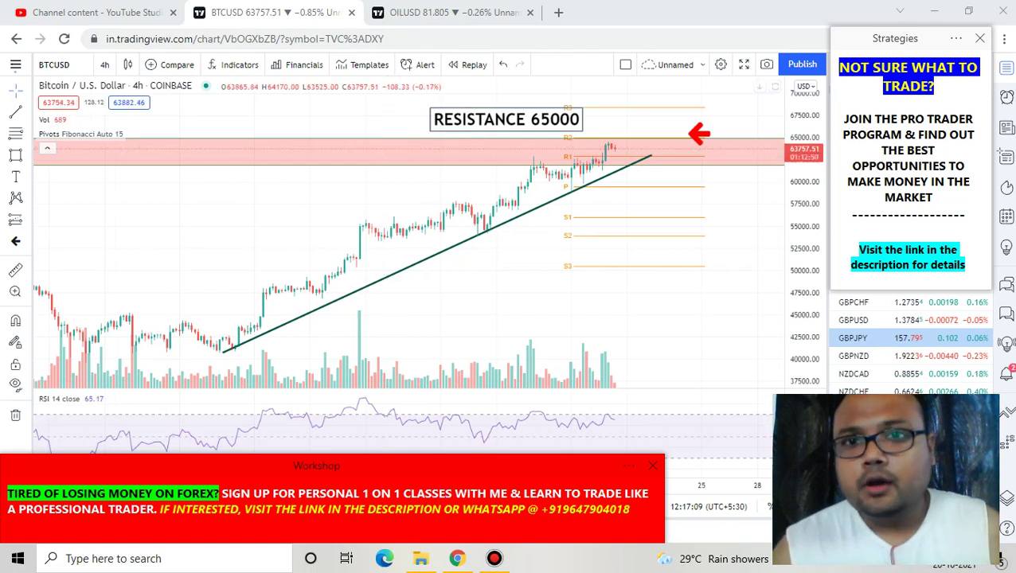
left_click(643, 10)
mouse_move(595, 135)
left_mouse_down()
mouse_move(489, 133)
mouse_move(287, 231)
mouse_move(374, 397)
mouse_move(732, 228)
mouse_move(610, 136)
left_mouse_up()
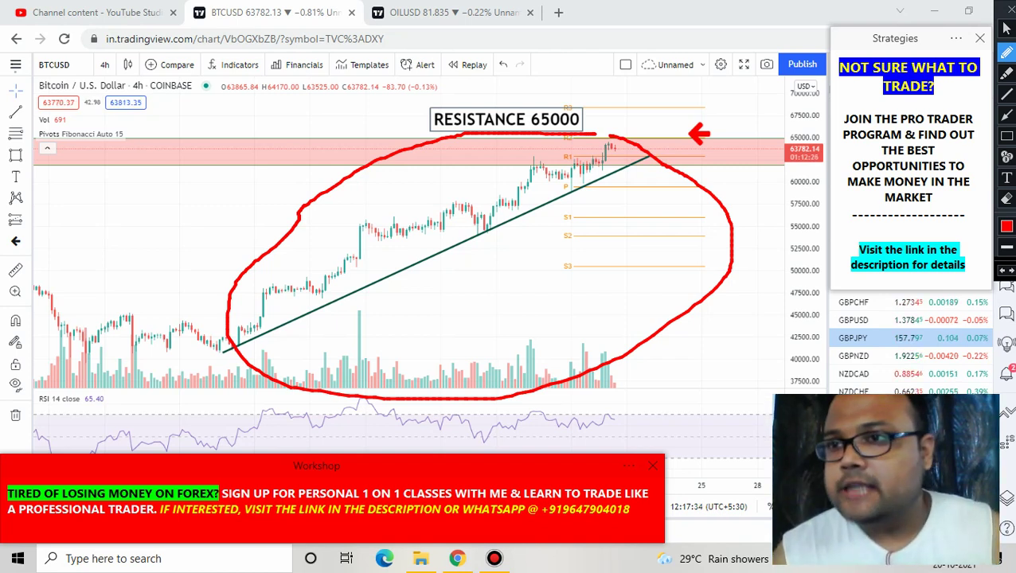
key("Escape")
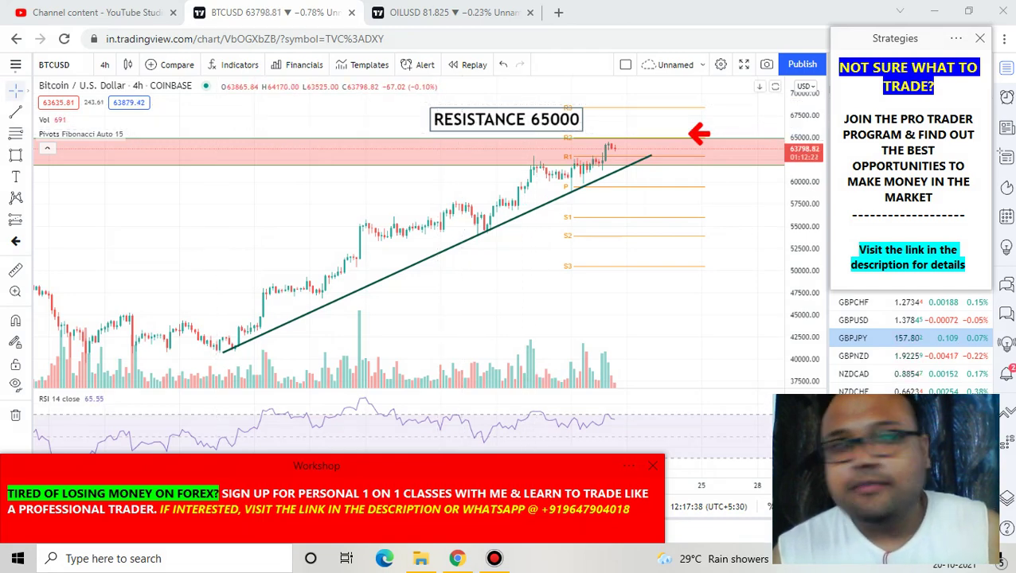
Step: Switch BTCUSD to the 1-week interval, remove all drawings, then undo once to restore the resistance zone
left_click(104, 65)
left_click(114, 381)
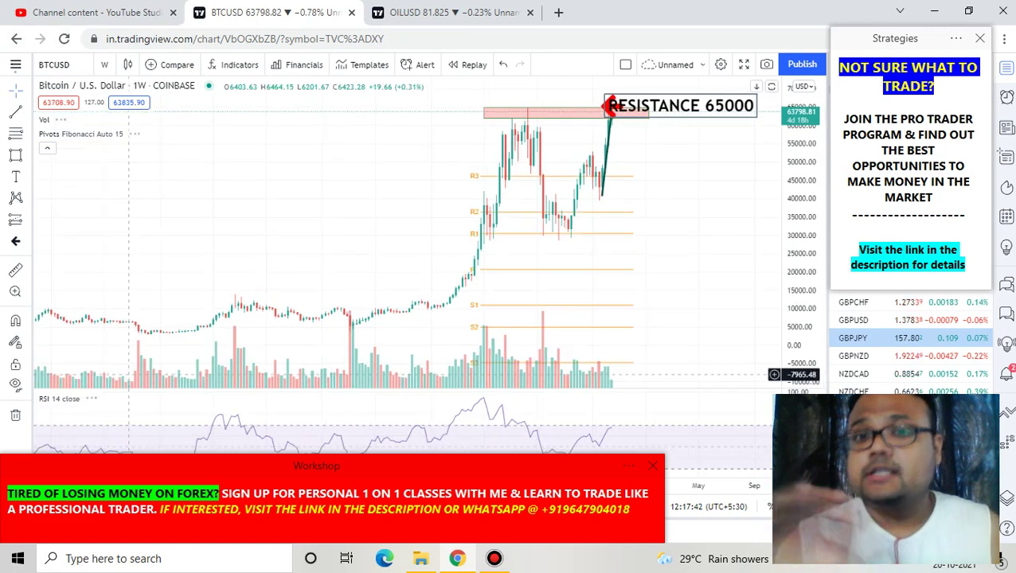
scroll(405, 226, "up", 5)
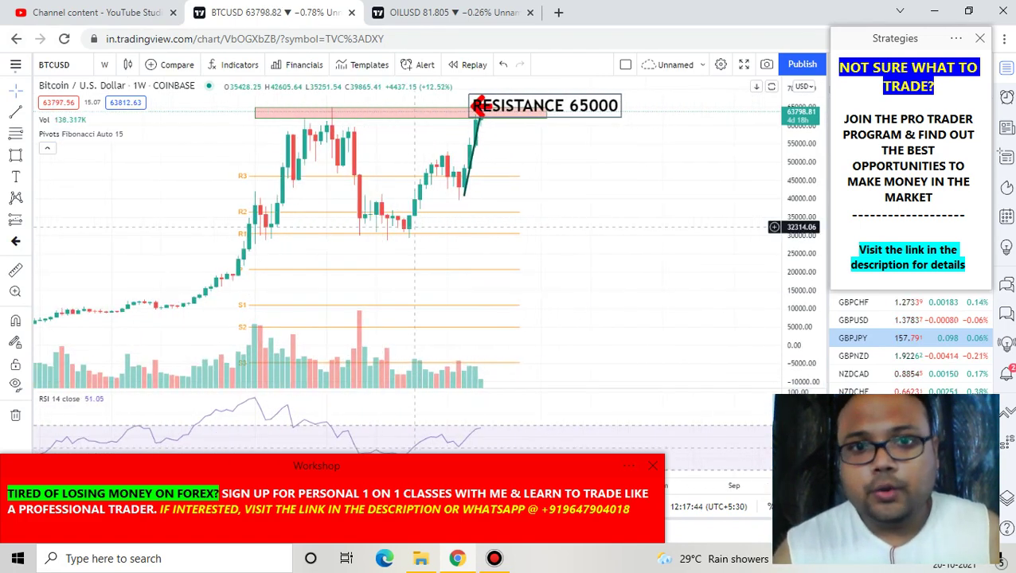
right_click(507, 177)
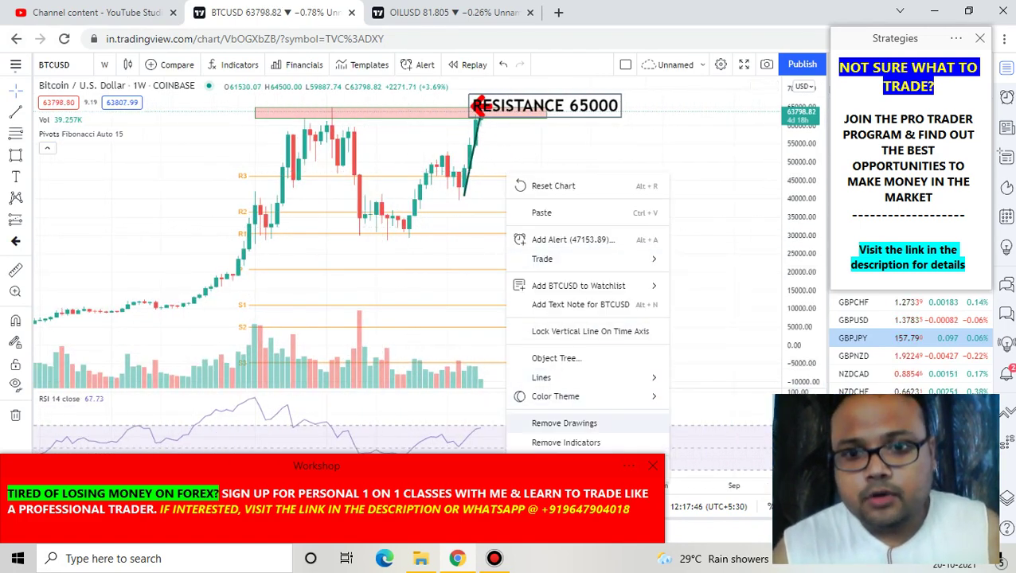
left_click(562, 422)
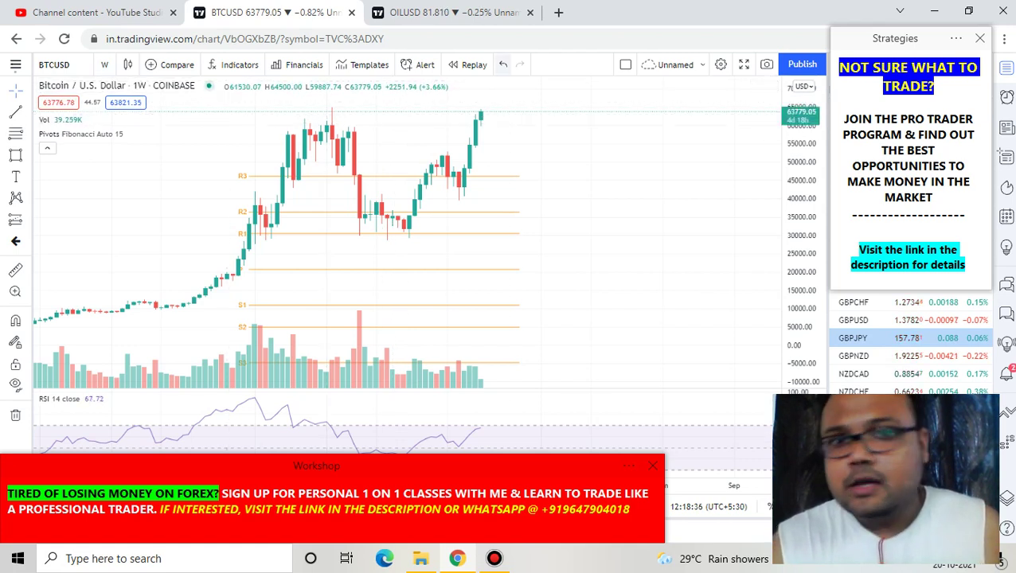
left_click(503, 65)
Step: Undo again to restore the RESISTANCE 65000 label and trendline, and return to the 4-hour chart zoomed out
left_click(503, 65)
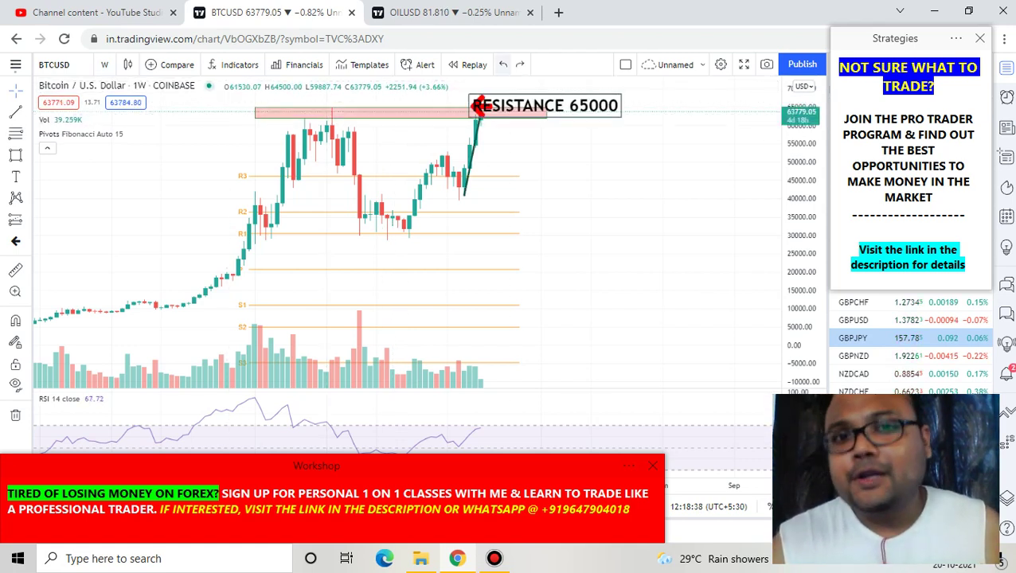
left_click(105, 64)
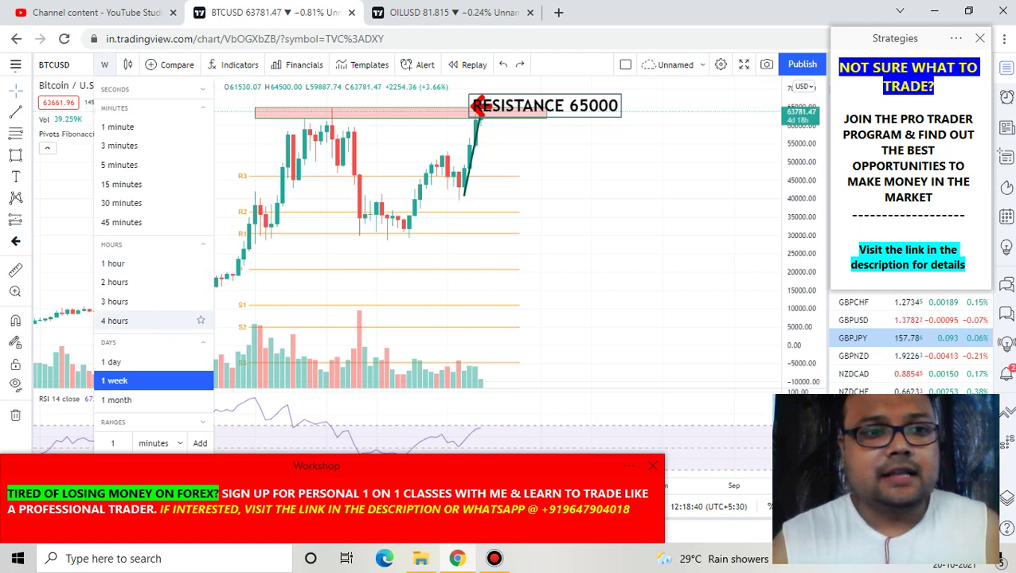
left_click(116, 319)
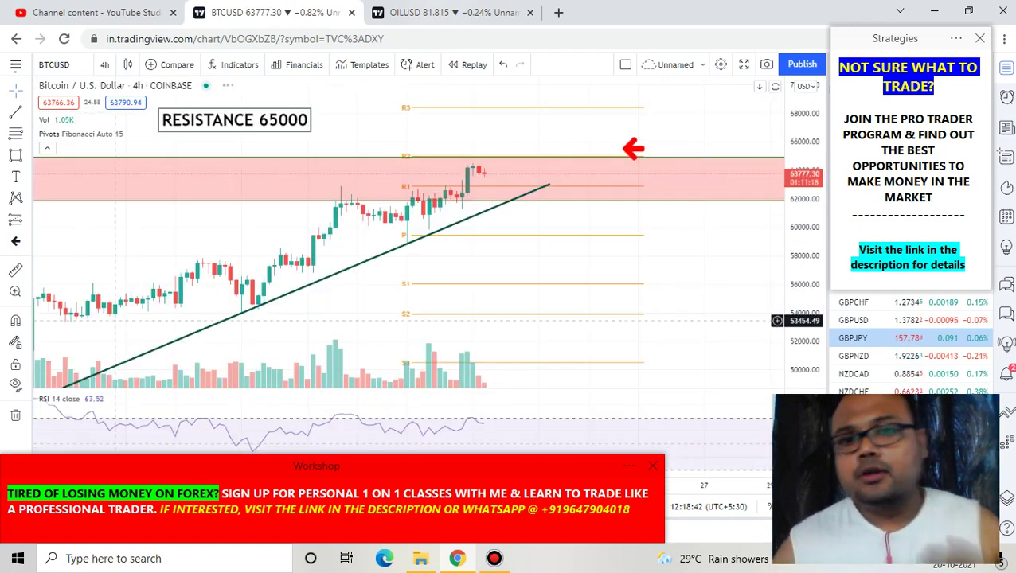
scroll(447, 128, "down", 2)
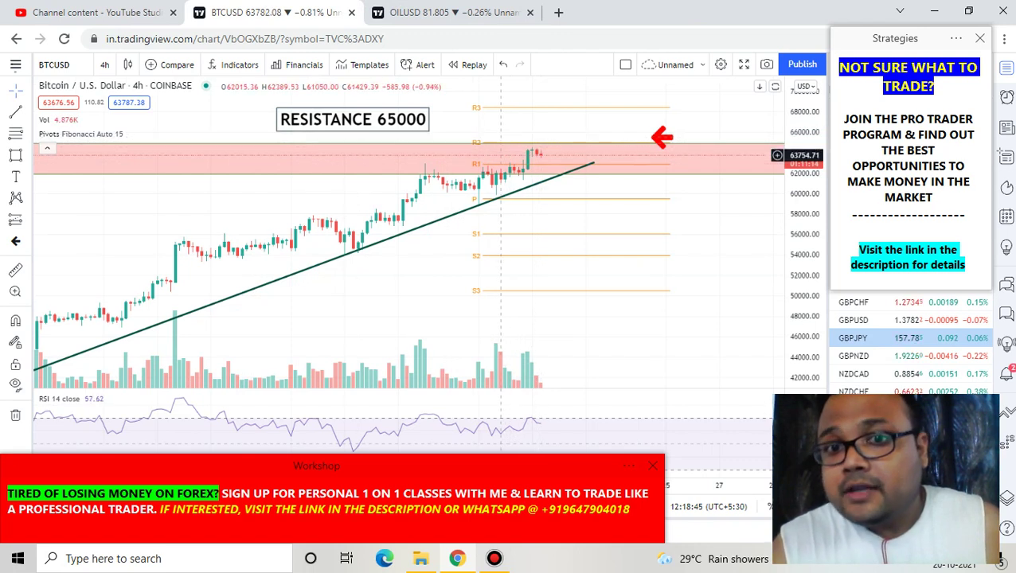
Step: Circle the latest candles near the resistance zone with the red pen, then clear it
left_click(643, 10)
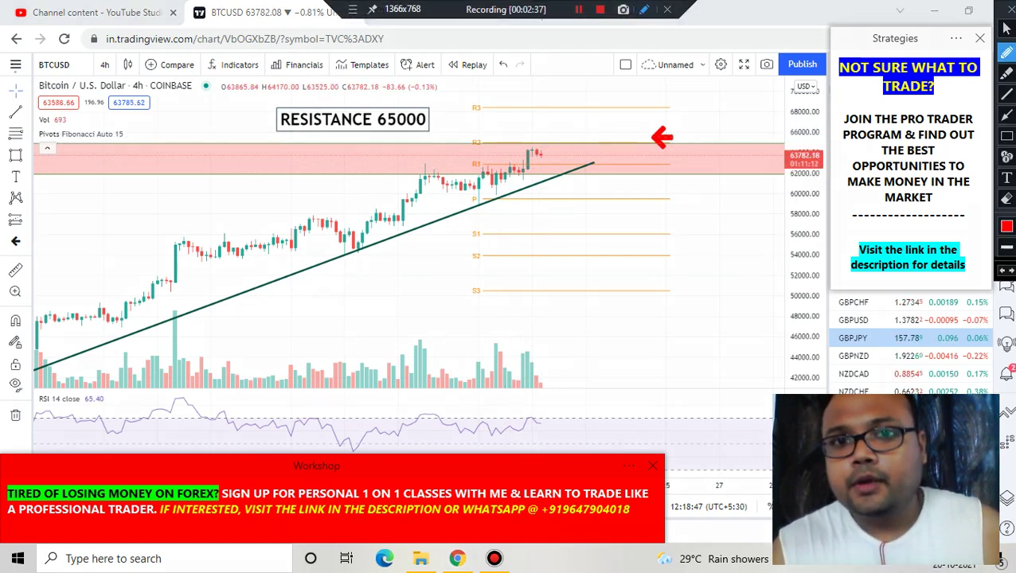
mouse_move(562, 120)
left_mouse_down()
mouse_move(507, 220)
mouse_move(629, 133)
mouse_move(552, 111)
left_mouse_up()
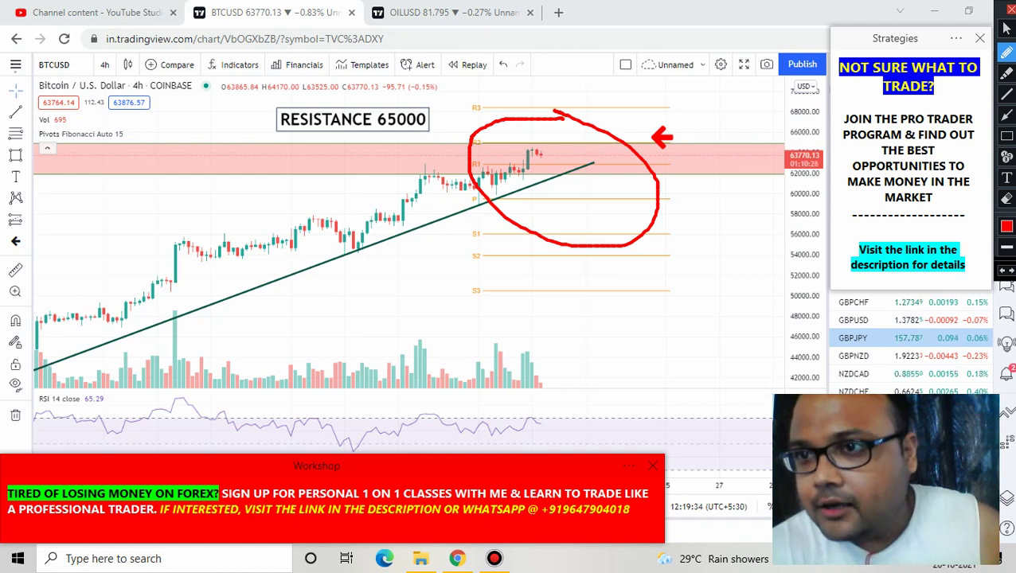
key("ctrl+shift+h")
Step: Extend the trendline's right end up to about 64923 at the 65000 resistance
left_click_drag(594, 162, 649, 144)
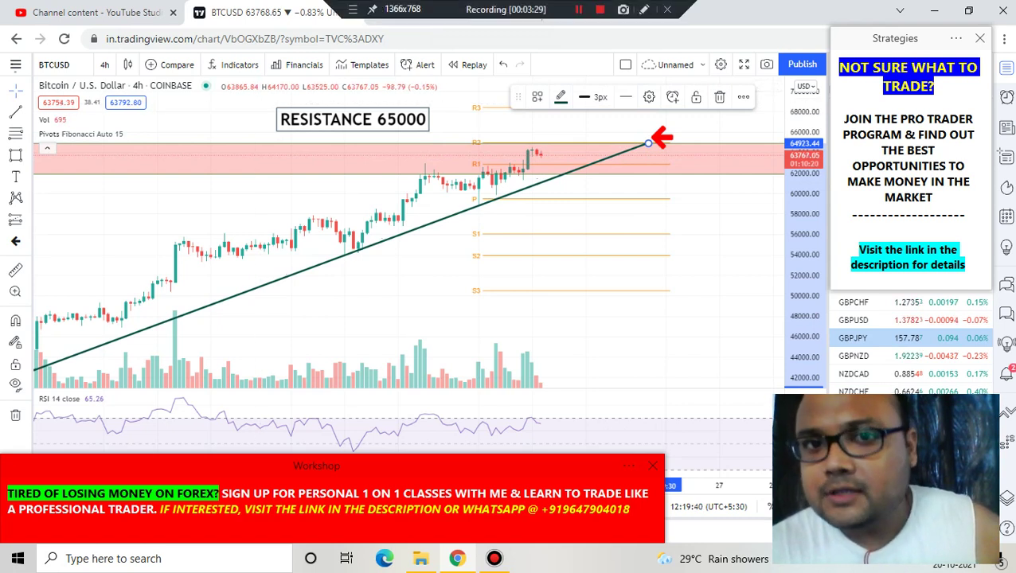
left_click(644, 9)
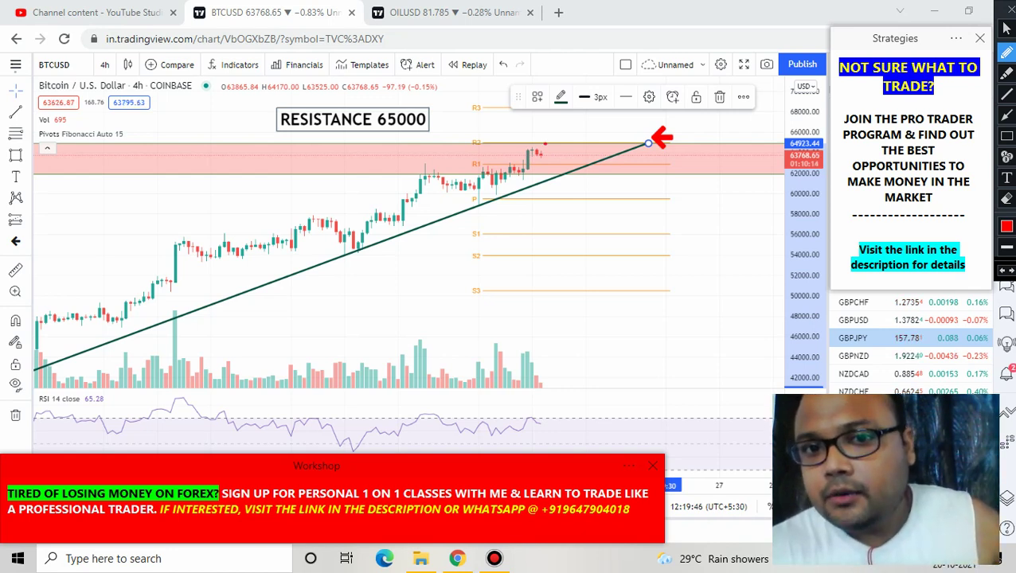
Step: Draw a red line along the 65000 level and handwrite 65000 below it
left_click_drag(545, 145, 635, 143)
mouse_move(510, 242)
left_mouse_down()
mouse_move(489, 246)
mouse_move(478, 296)
left_mouse_up()
mouse_move(555, 232)
left_mouse_down()
mouse_move(524, 260)
mouse_move(547, 285)
left_mouse_up()
left_click_drag(593, 235, 640, 224)
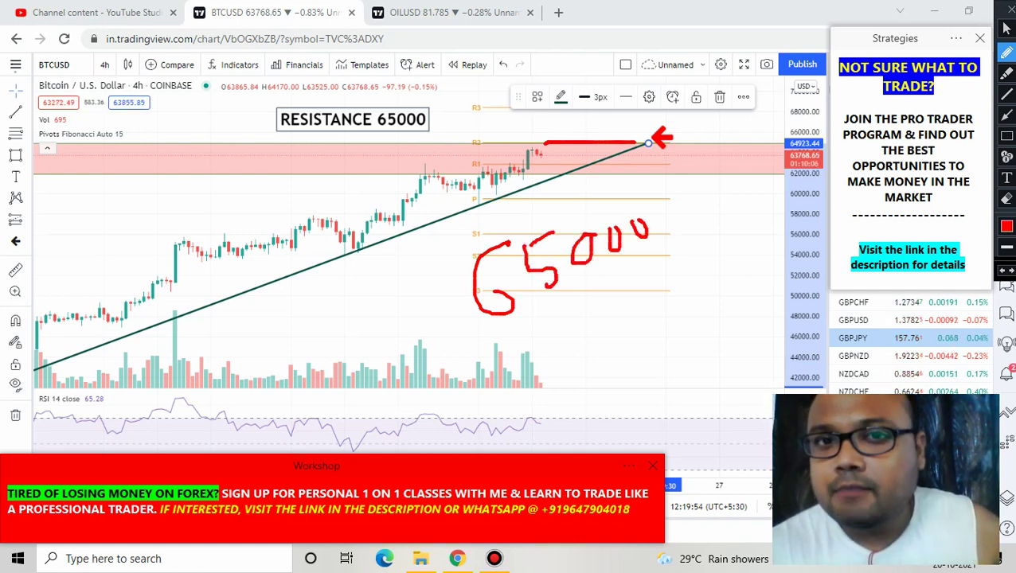
Step: Handwrite a circled 'R=S' below the 65000 note
mouse_move(526, 350)
left_mouse_down()
mouse_move(524, 410)
mouse_move(532, 363)
mouse_move(566, 385)
mouse_move(592, 356)
left_mouse_up()
left_click(572, 361)
mouse_move(575, 366)
left_mouse_down()
mouse_move(598, 365)
mouse_move(594, 381)
mouse_move(546, 288)
mouse_move(546, 404)
left_mouse_up()
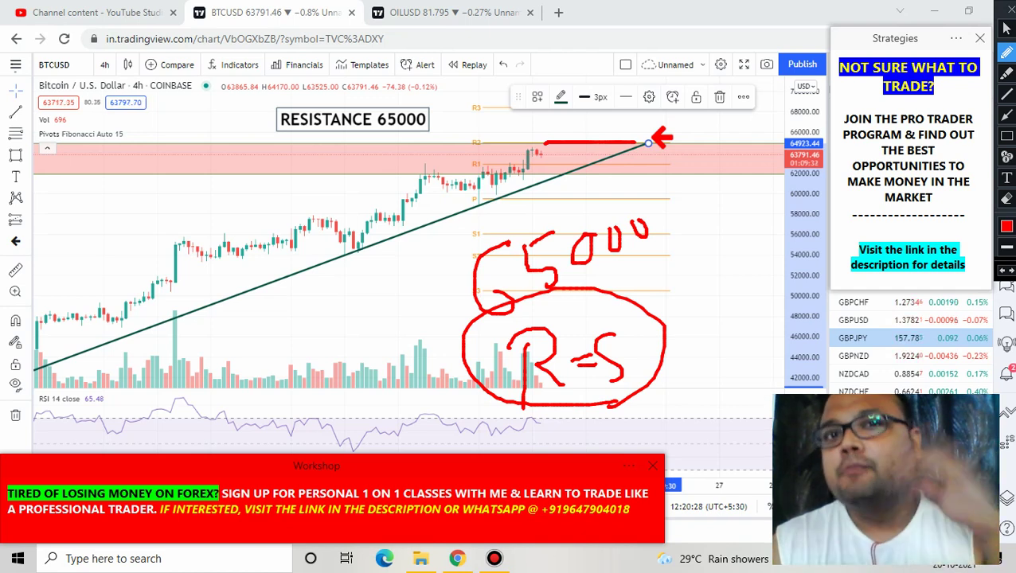
Step: Circle where the trendline meets resistance in red and draw an arrow down-right from it
mouse_move(629, 125)
left_mouse_down()
mouse_move(646, 124)
mouse_move(610, 152)
mouse_move(665, 164)
mouse_move(658, 121)
left_mouse_up()
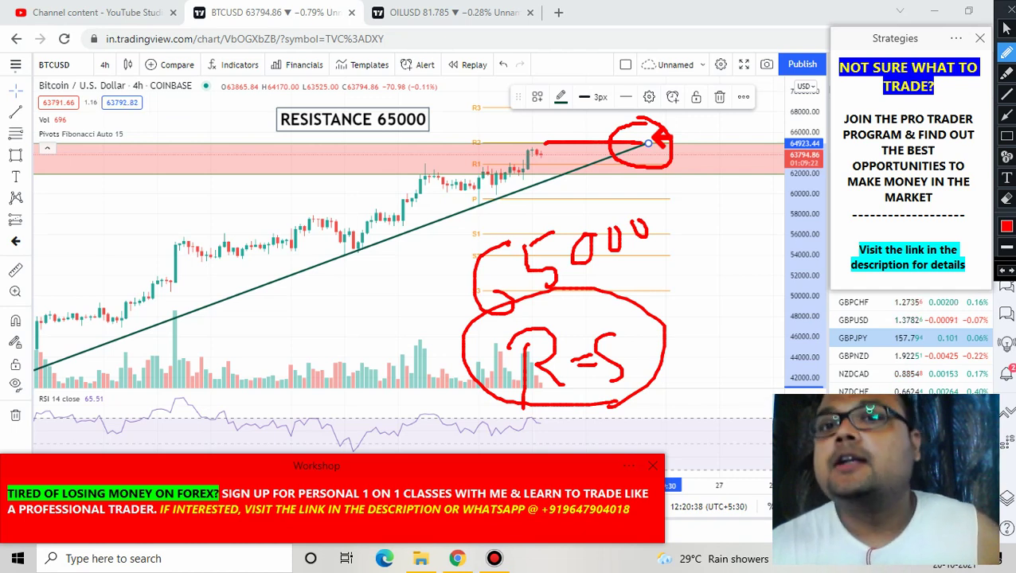
left_click_drag(647, 146, 691, 198)
mouse_move(679, 158)
left_mouse_down()
mouse_move(701, 204)
mouse_move(761, 188)
mouse_move(777, 209)
left_mouse_up()
Step: Handwrite 'Double Support' beside the arrow and add an upward stroke through the circle
mouse_move(718, 223)
left_mouse_down()
mouse_move(720, 246)
mouse_move(799, 250)
left_mouse_up()
left_click_drag(809, 209, 809, 252)
left_click_drag(782, 239, 809, 228)
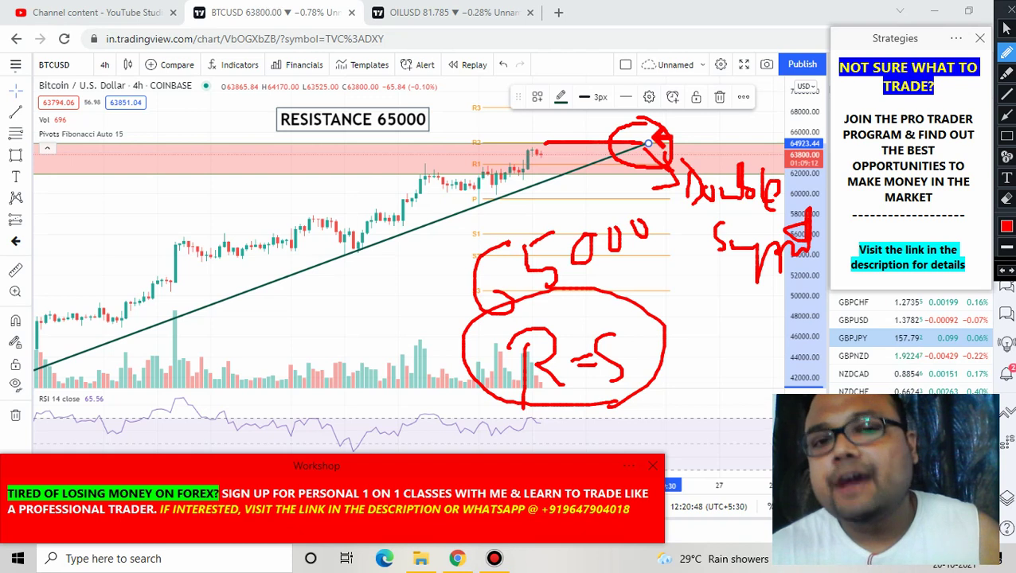
mouse_move(629, 130)
left_mouse_down()
mouse_move(646, 150)
mouse_move(680, 85)
left_mouse_up()
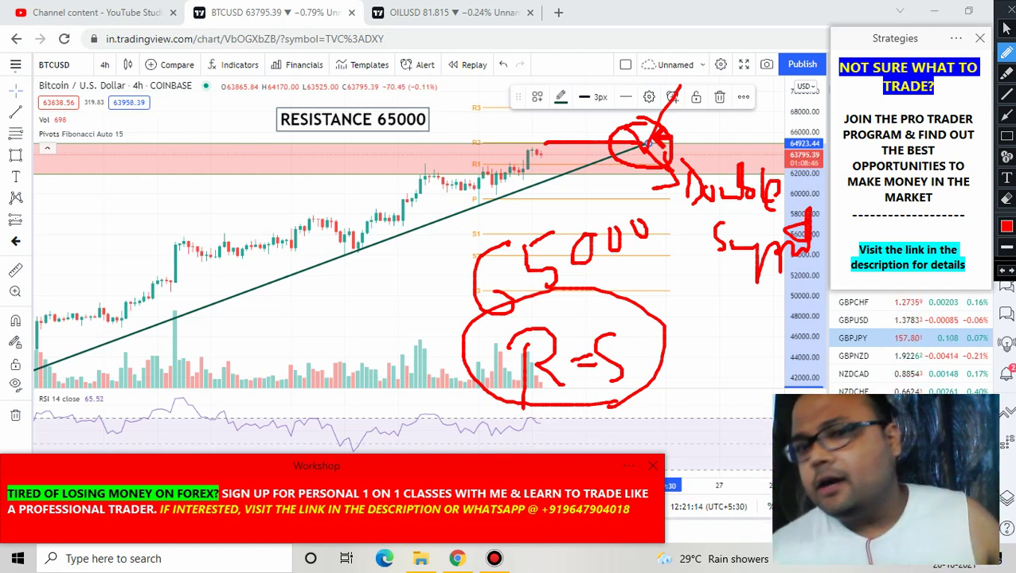
Step: Draw red down strokes, a diagonal and a curve forming a W under the circled resistance
left_click_drag(542, 149, 558, 211)
mouse_move(516, 182)
left_mouse_down()
mouse_move(532, 233)
mouse_move(641, 160)
left_mouse_up()
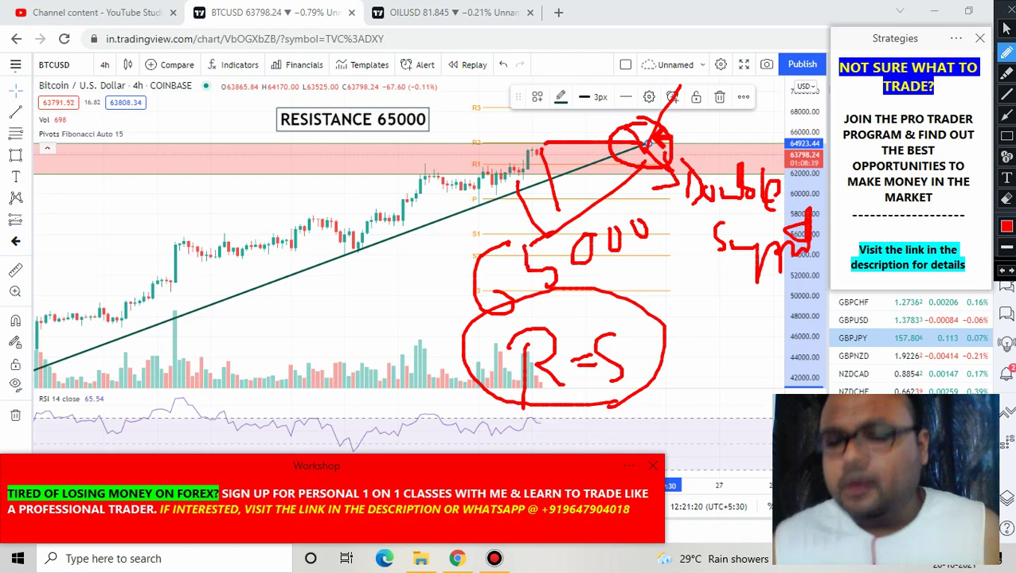
mouse_move(543, 145)
left_mouse_down()
mouse_move(570, 187)
mouse_move(594, 171)
left_mouse_up()
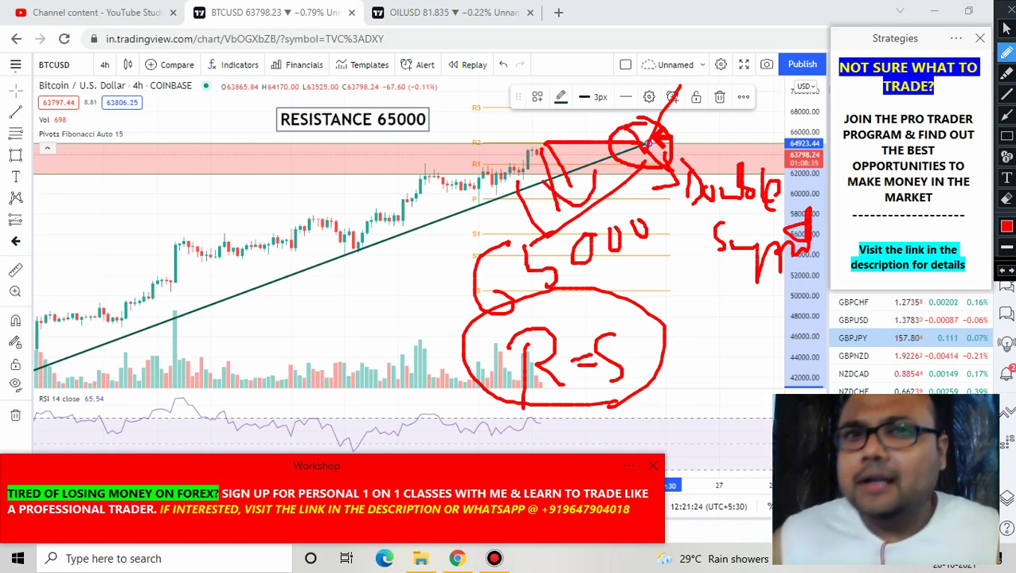